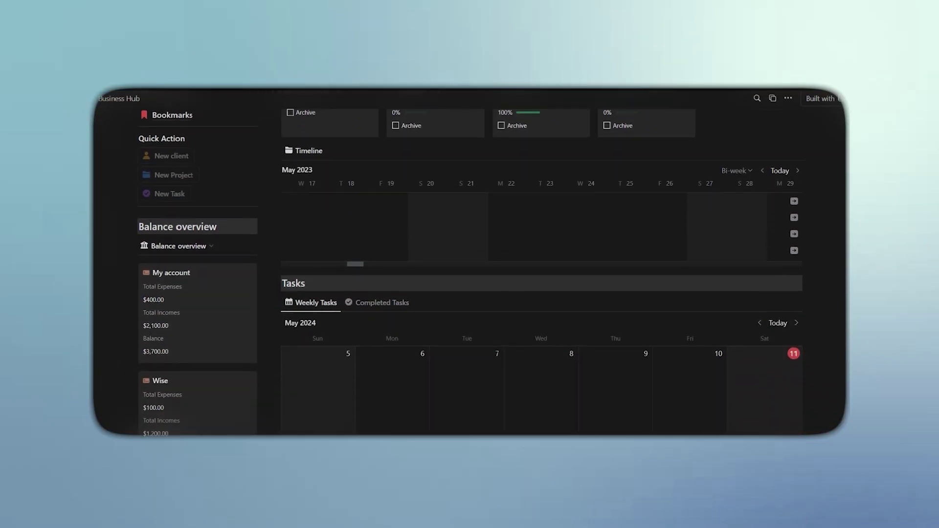
Scroll down past the Business Hub and Finance Hub content to reach the Expenses table.
scroll(470, 264, down, 4)
scroll(469, 264, down, 2)
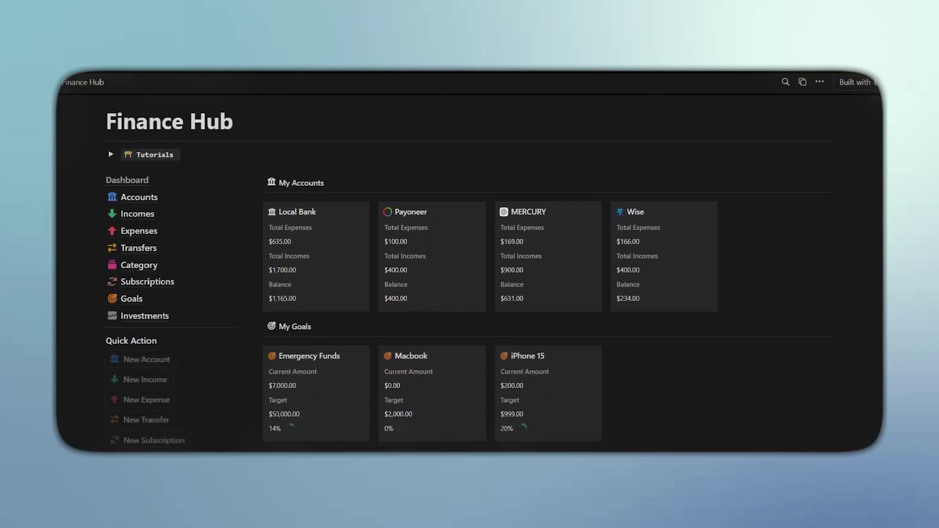
scroll(470, 264, down, 7)
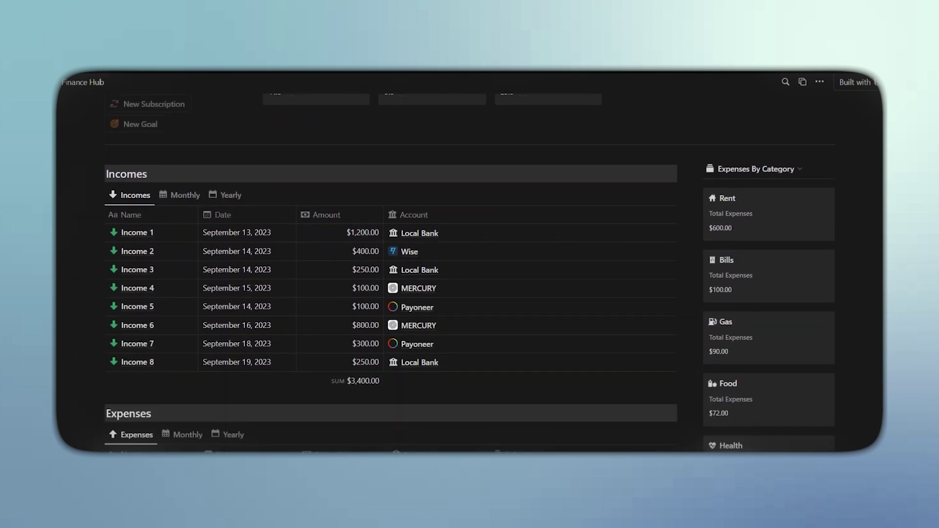
scroll(470, 273, down, 6)
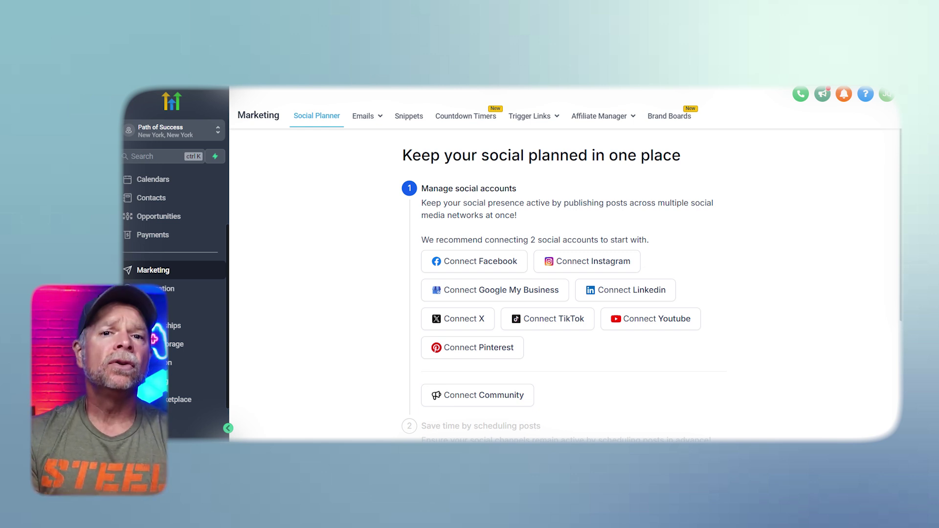
Scroll the sidebar up and go to Contacts, which lists the two existing records.
scroll(179, 259, up, 2)
click(179, 260)
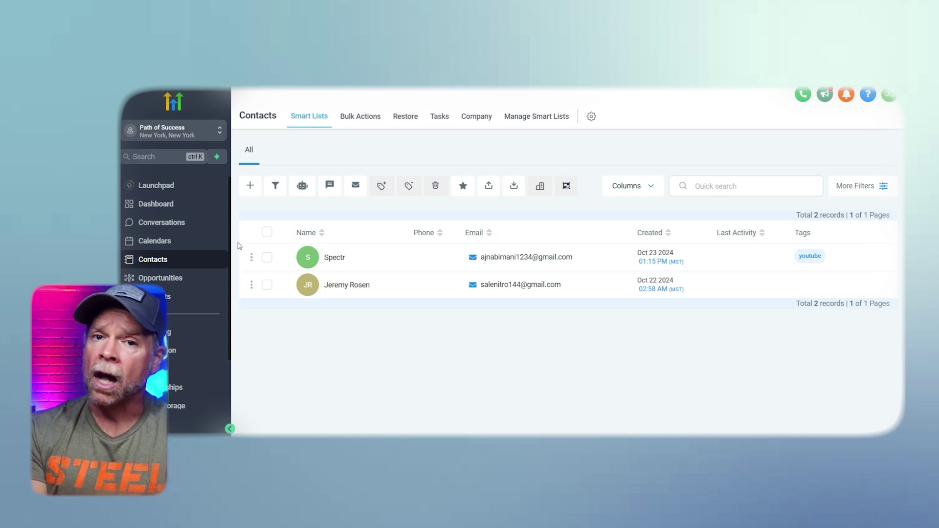
View the Bulk Actions history, then the Restore tab showing no deleted contacts.
click(373, 116)
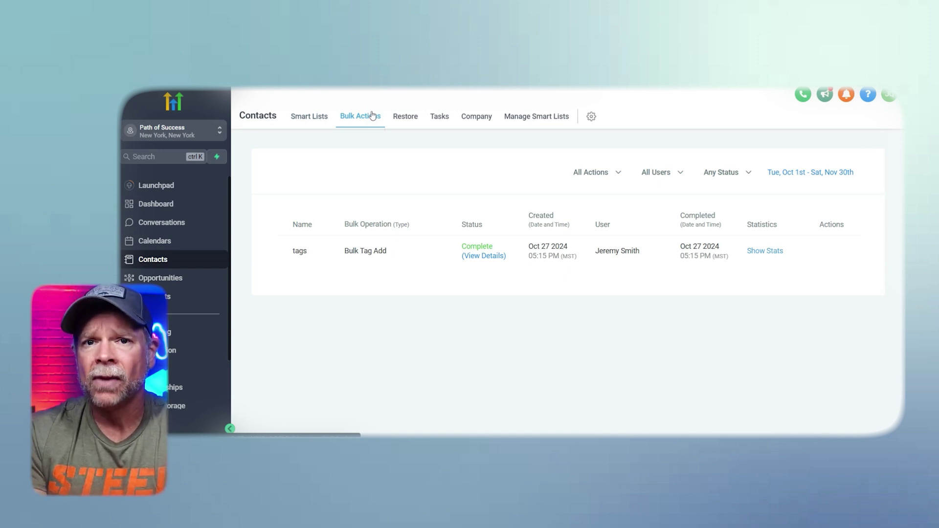
click(405, 116)
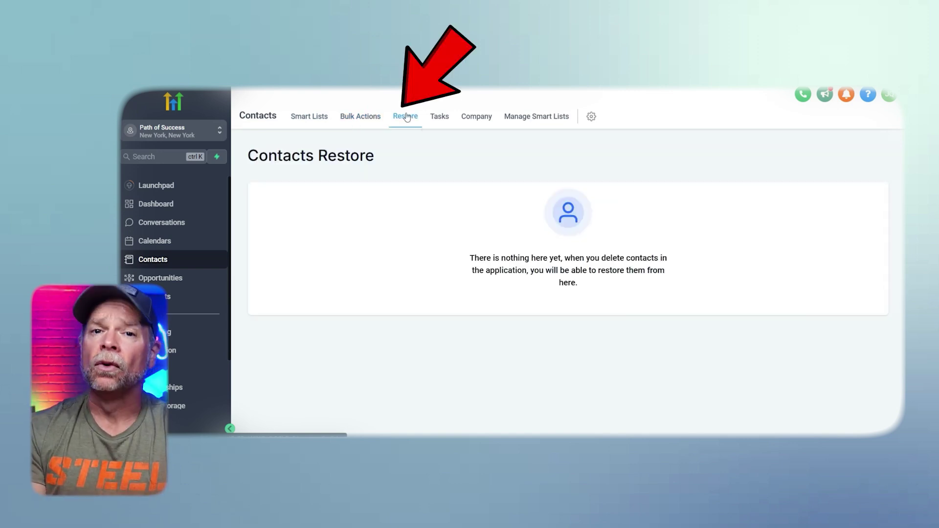
Browse the Tasks and Company tabs, then return to the Smart Lists view with 2 contacts.
click(442, 117)
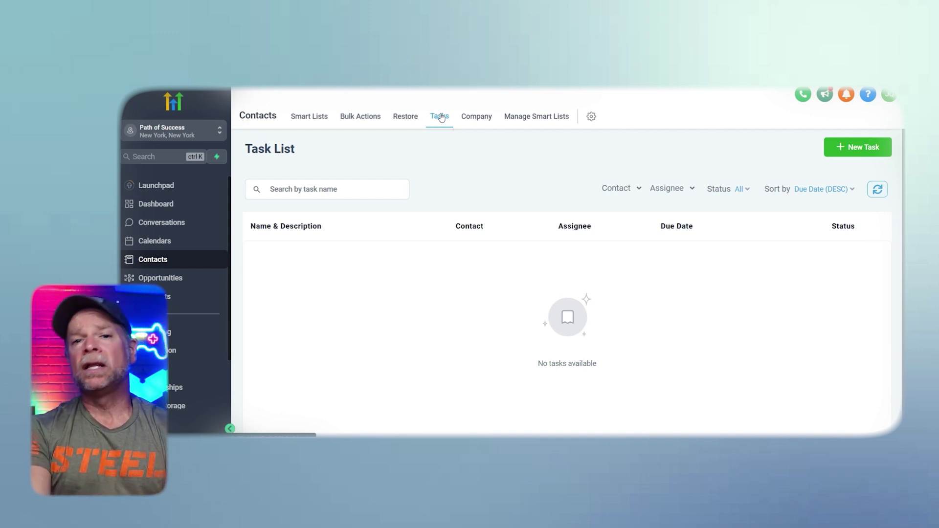
click(484, 118)
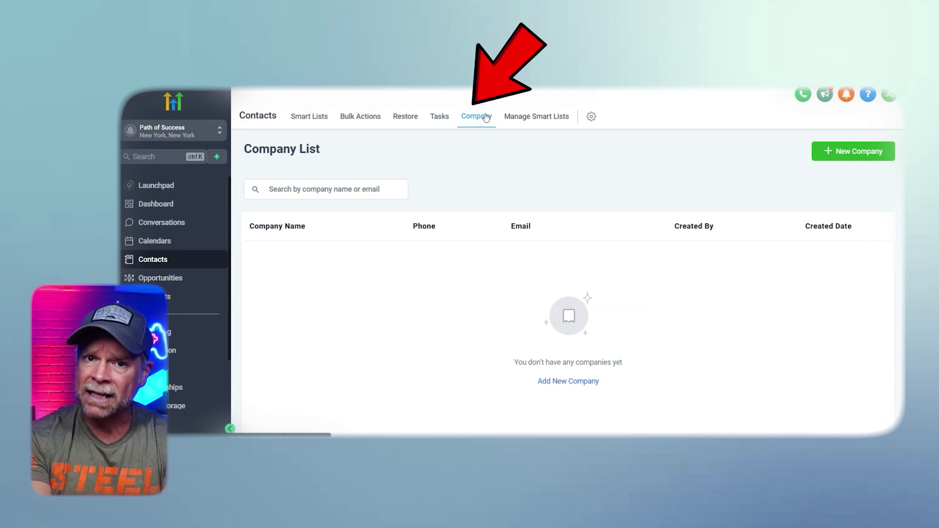
click(528, 117)
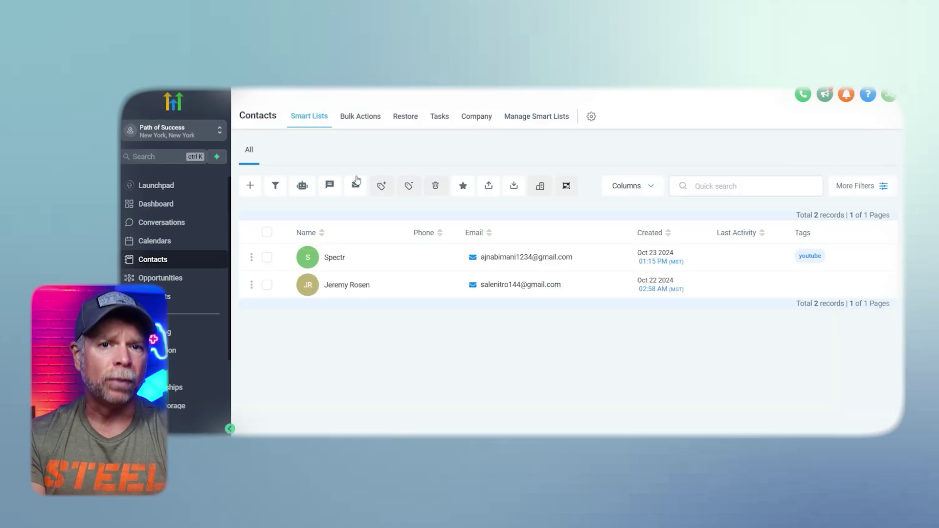
click(252, 186)
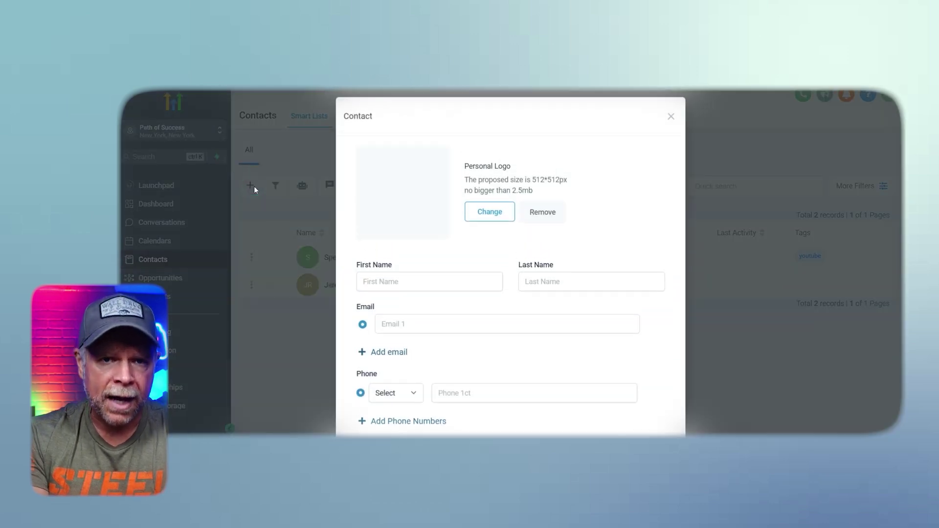
scroll(567, 124, down, 1)
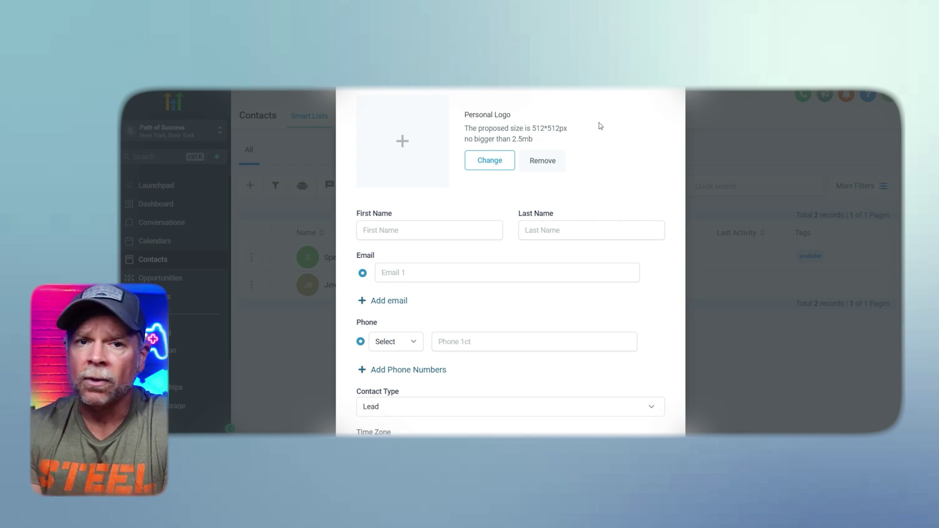
scroll(453, 341, down, 3)
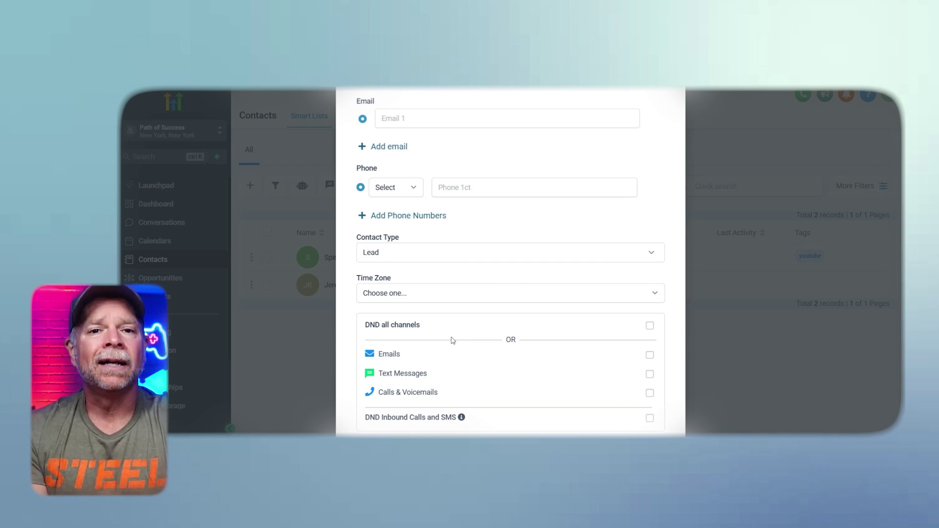
scroll(452, 341, down, 1)
Save the New Contact form and land back on the two-record Contacts list.
click(658, 401)
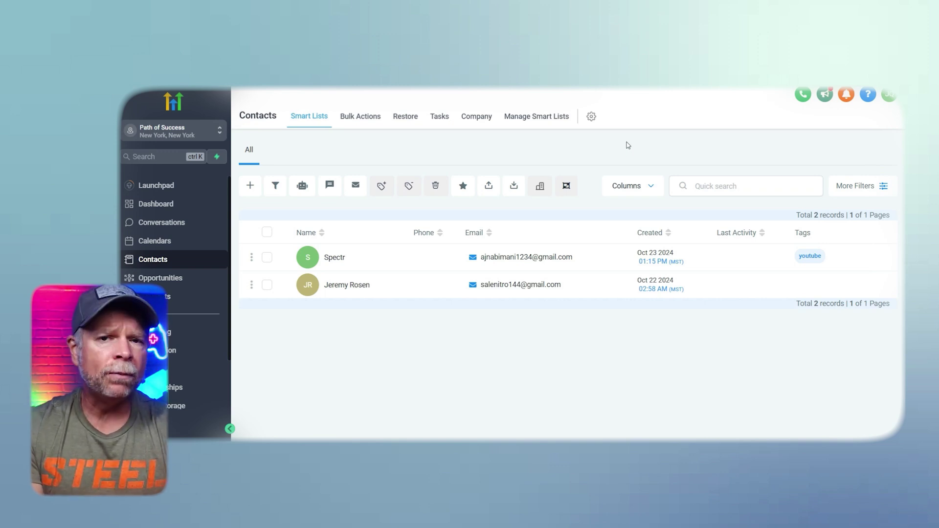
Launch Import Contacts from the Contacts toolbar to reach the file upload step.
click(515, 188)
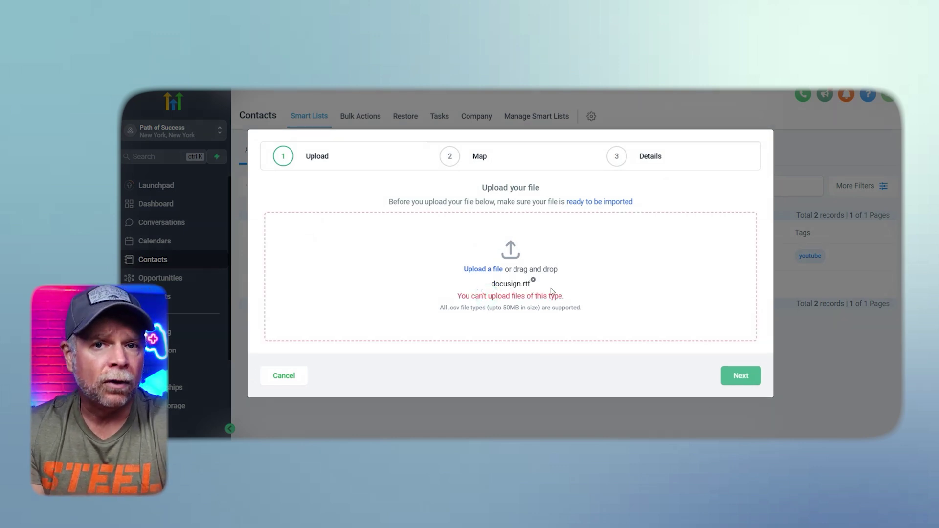
Browse Documents and pick annual-enterprise-survey-2023-financial-year-provisional.csv for upload.
click(486, 272)
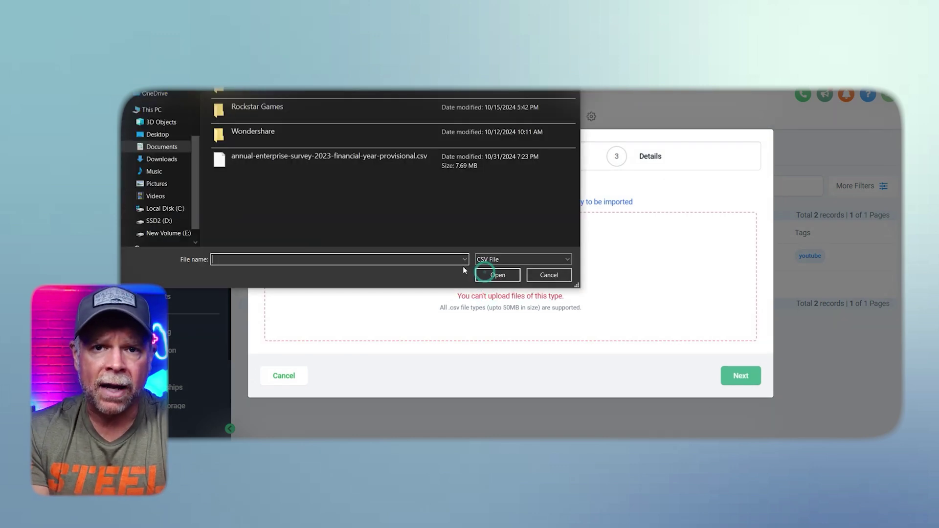
double_click(271, 163)
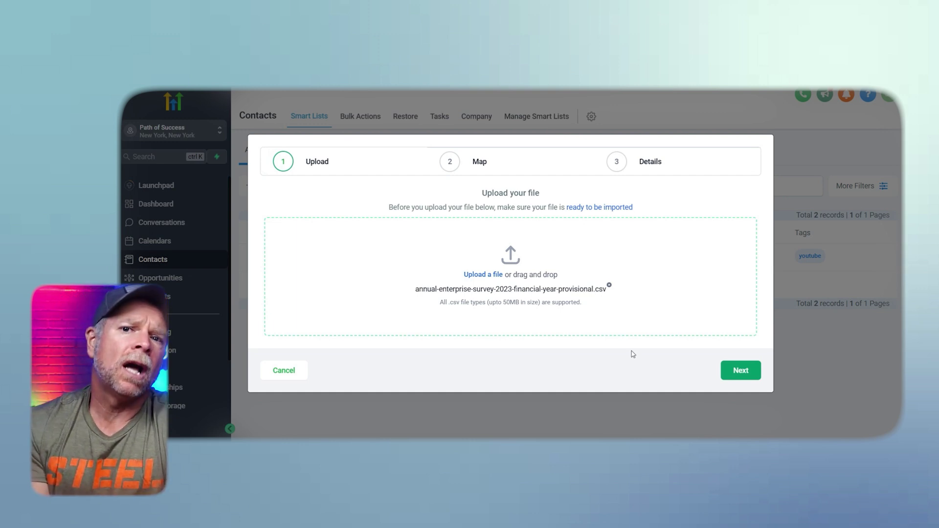
On the Map step, map Variable_category to Country, the variable columns to Address, and Units to City.
click(739, 371)
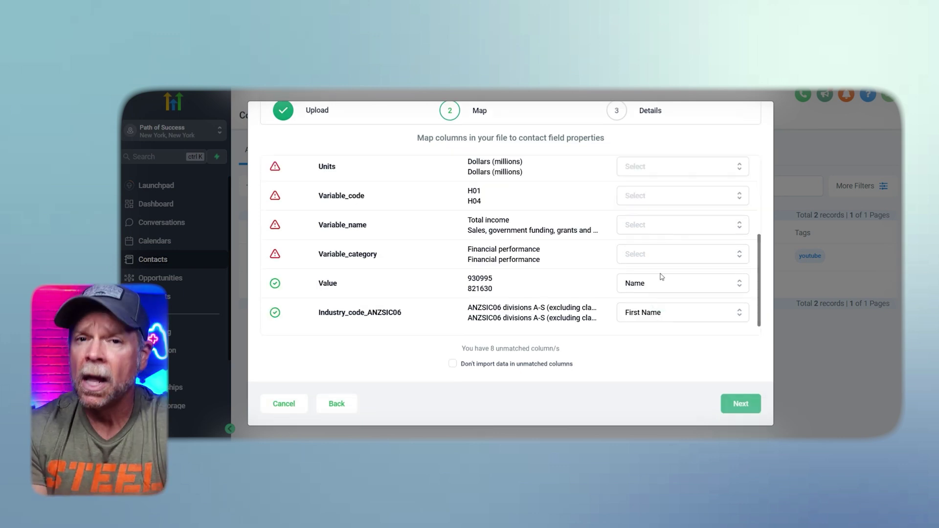
click(663, 255)
scroll(660, 311, down, 3)
click(658, 303)
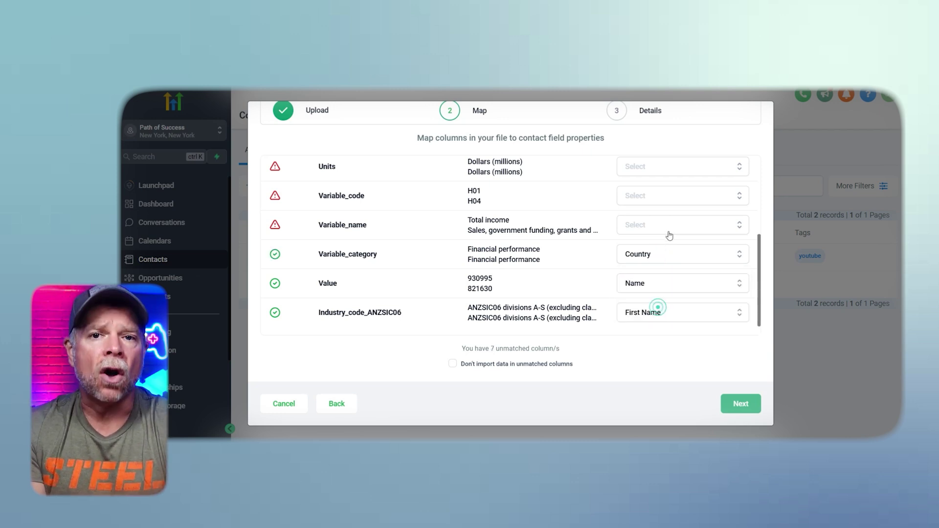
click(668, 226)
click(669, 306)
click(656, 195)
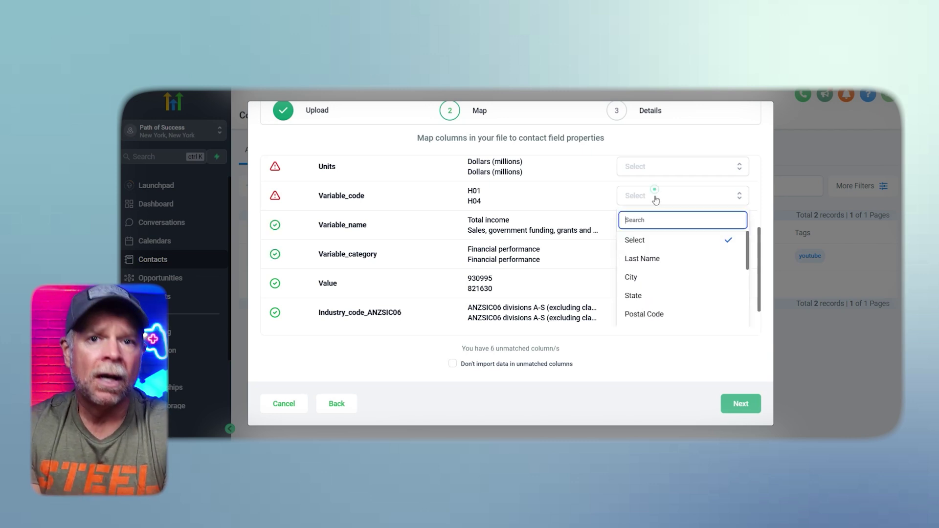
click(654, 260)
click(661, 168)
click(660, 228)
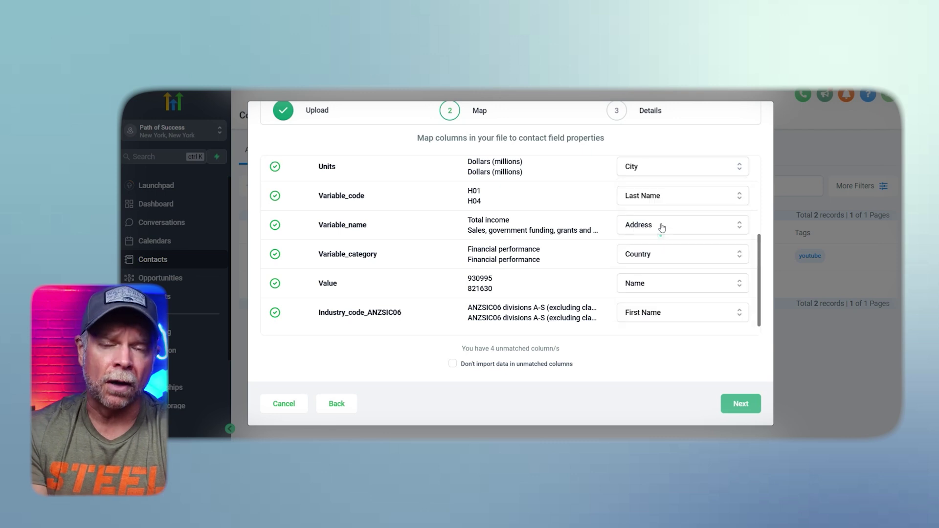
Map Industry_name_NZSIOC to Email, Industry_code_NZSIOC to Phone, the aggregation column to DND, then go to Details.
scroll(660, 230, up, 3)
click(655, 242)
click(641, 265)
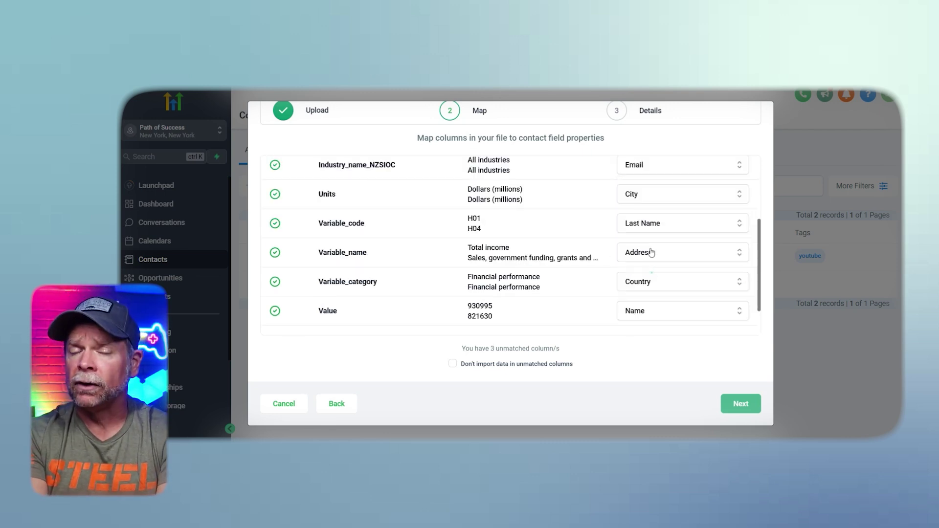
scroll(650, 216, up, 3)
click(649, 244)
click(639, 265)
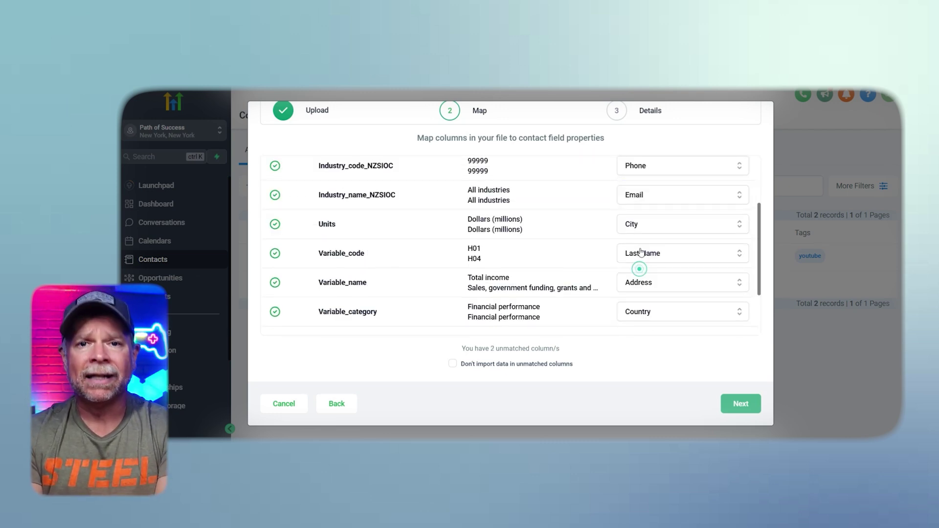
scroll(640, 266, up, 2)
click(643, 226)
click(643, 264)
click(739, 401)
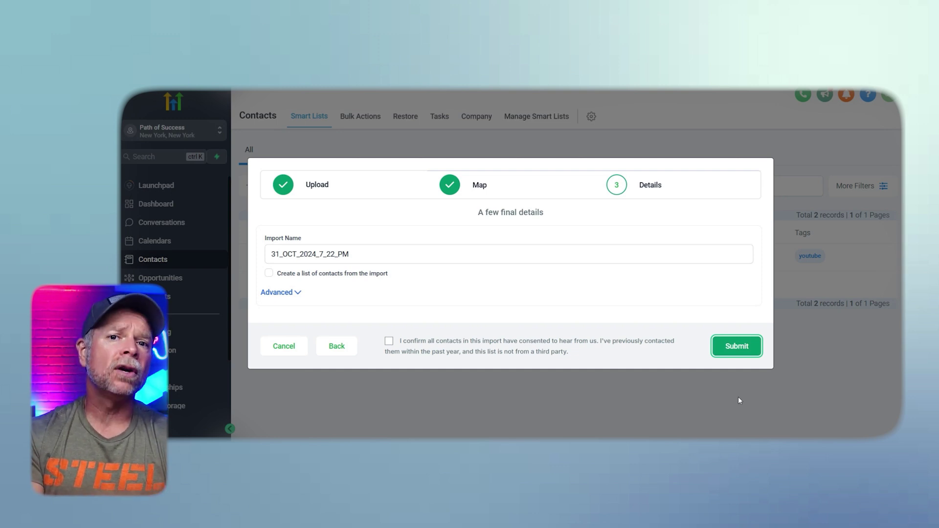
Tick the contacts-consent checkbox on Details and submit the import for processing.
click(389, 341)
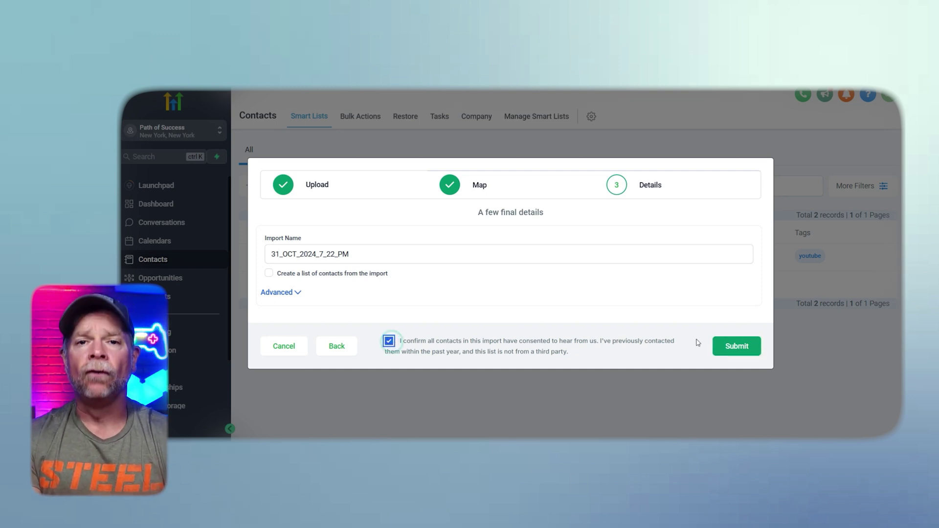
click(747, 346)
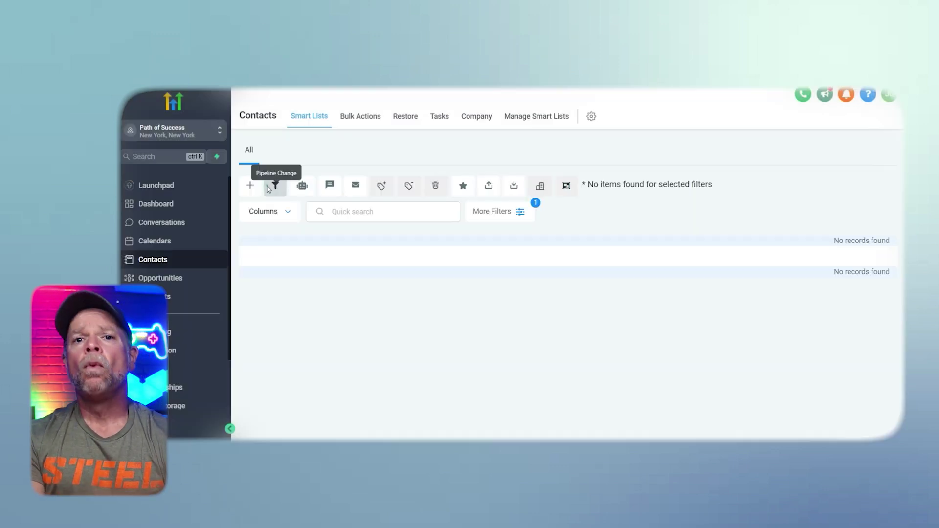
Try the Filter, Add to Automation and SMS actions with no contacts selected, dismissing each notice.
click(267, 188)
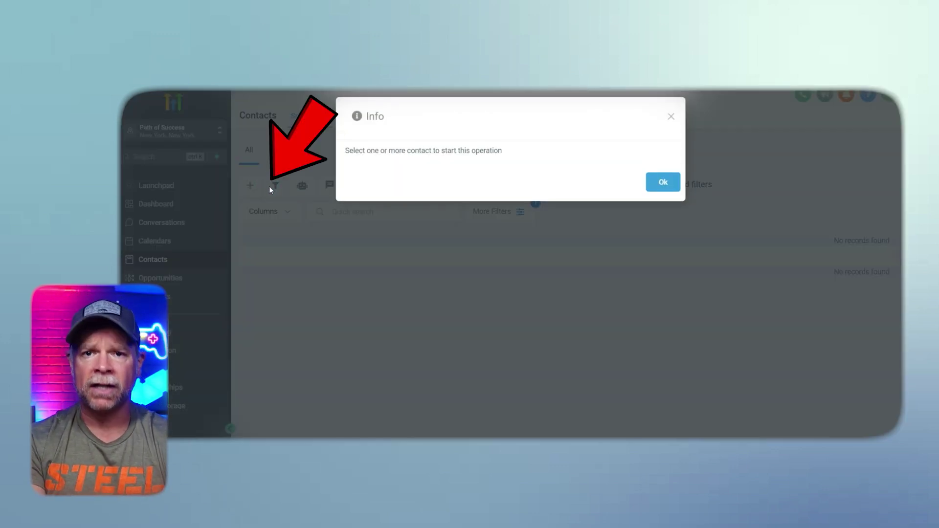
click(658, 179)
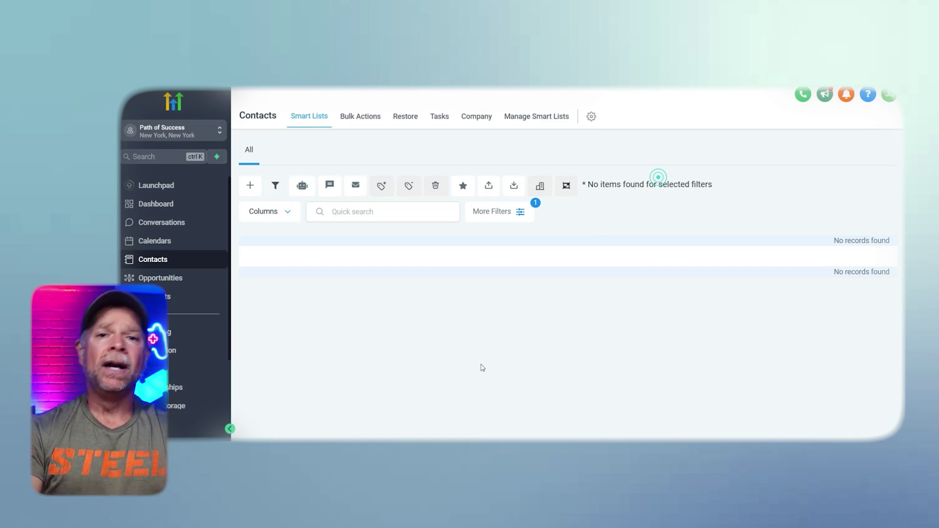
click(295, 187)
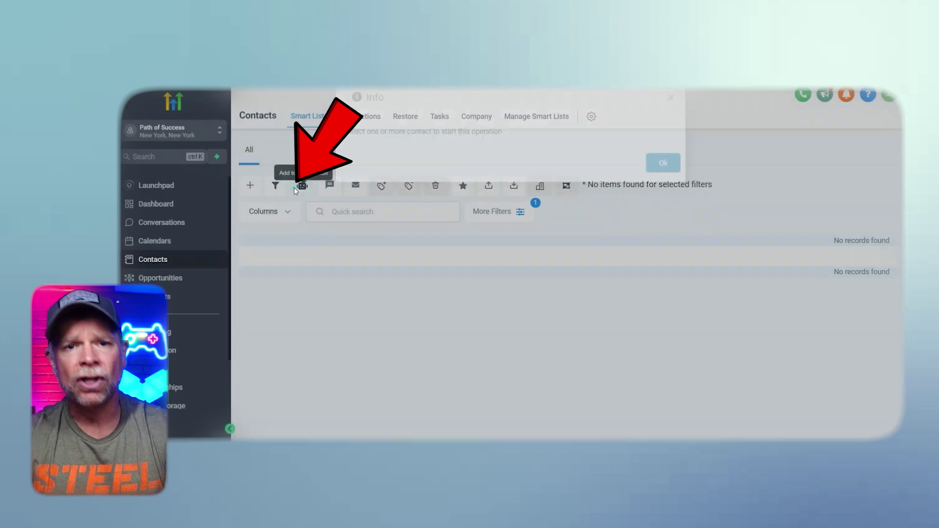
click(294, 187)
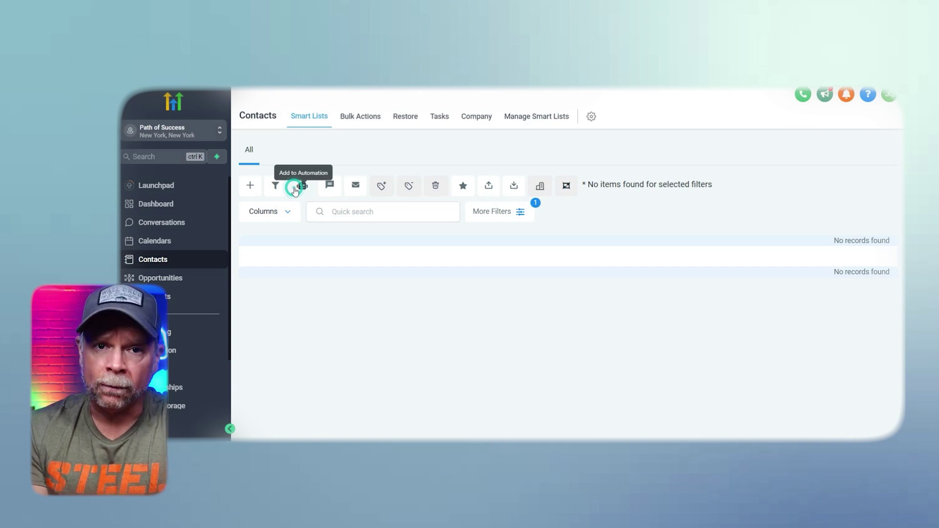
click(330, 188)
click(330, 192)
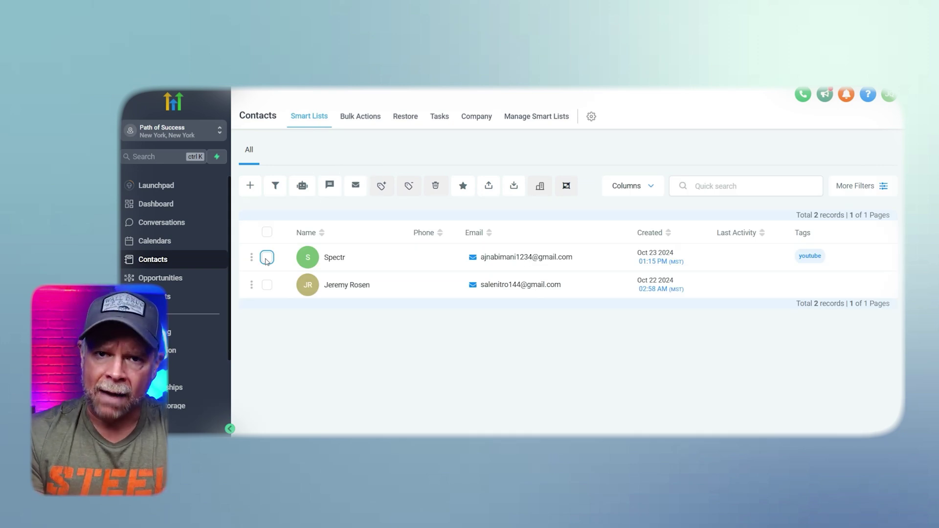
Select the first contact and apply the youtube tag via a bulk action named 'Hot Lead'.
click(266, 258)
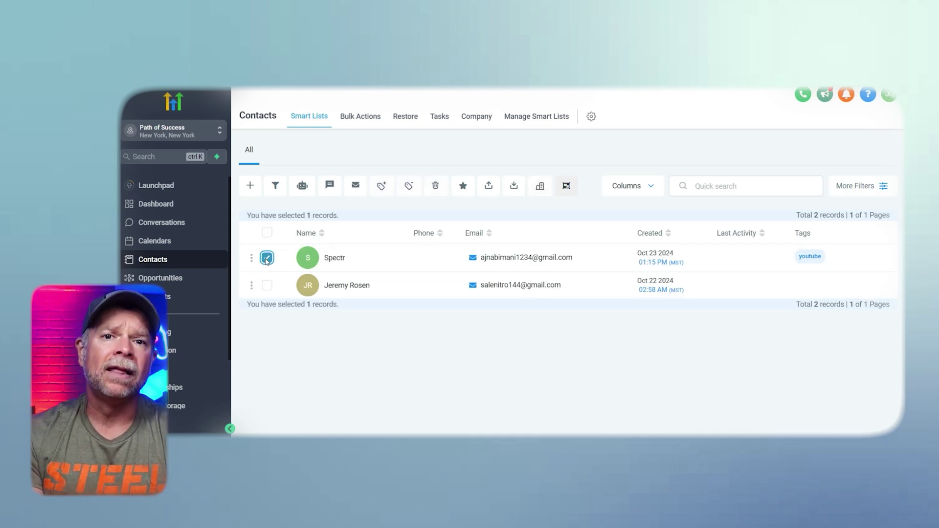
click(377, 194)
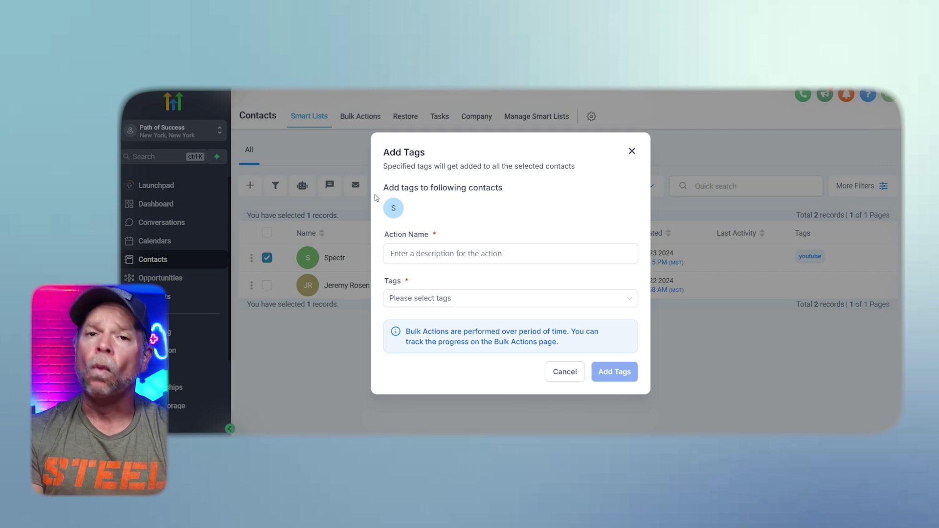
click(440, 298)
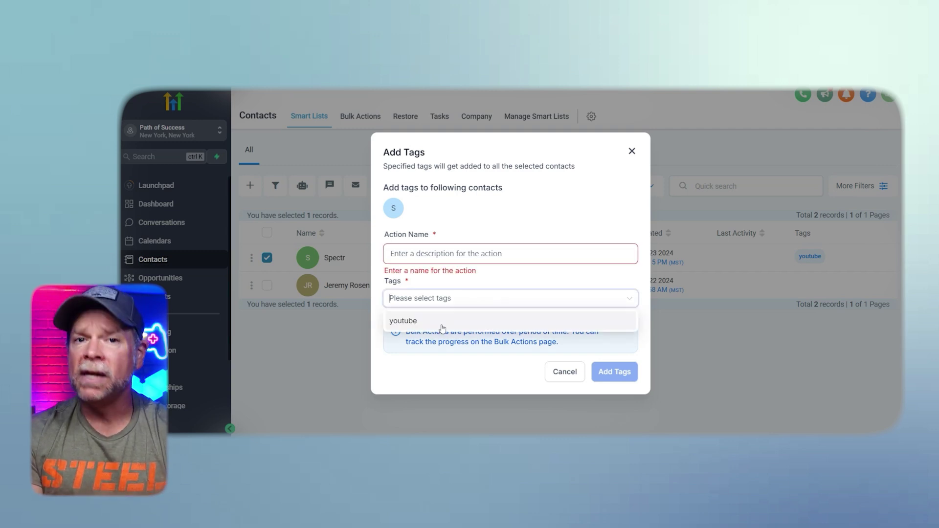
click(434, 254)
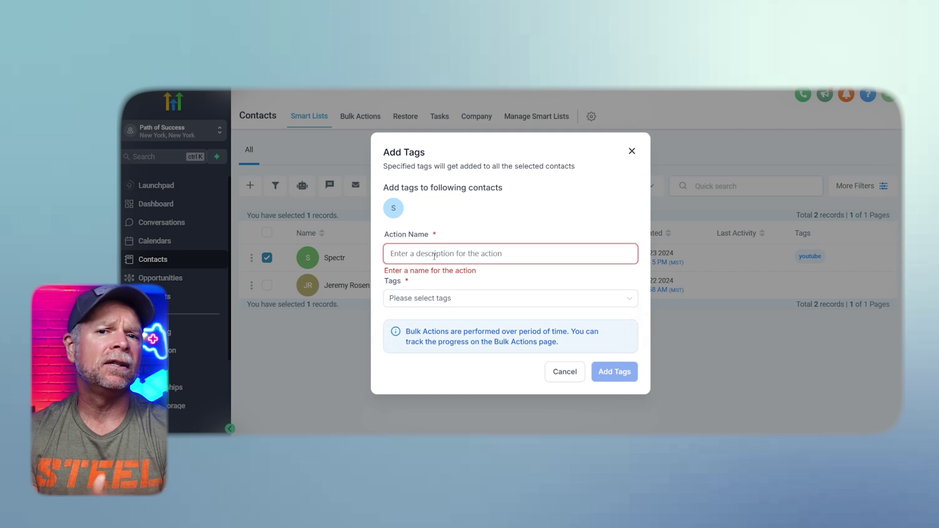
click(436, 298)
click(436, 320)
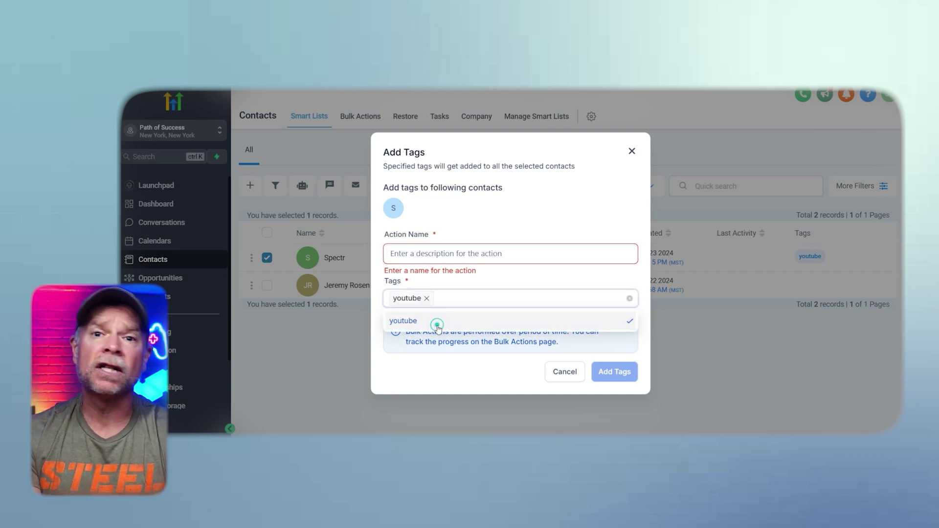
click(432, 254)
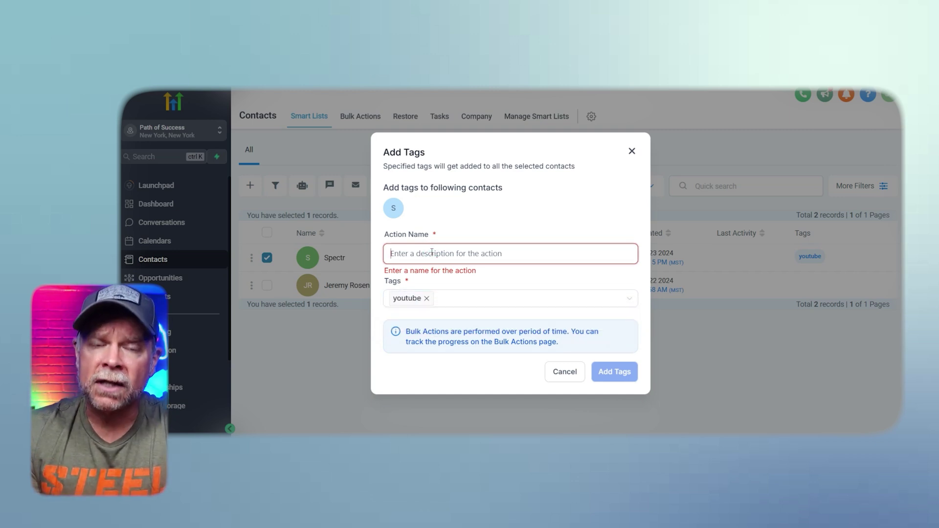
text(Hot Lead)
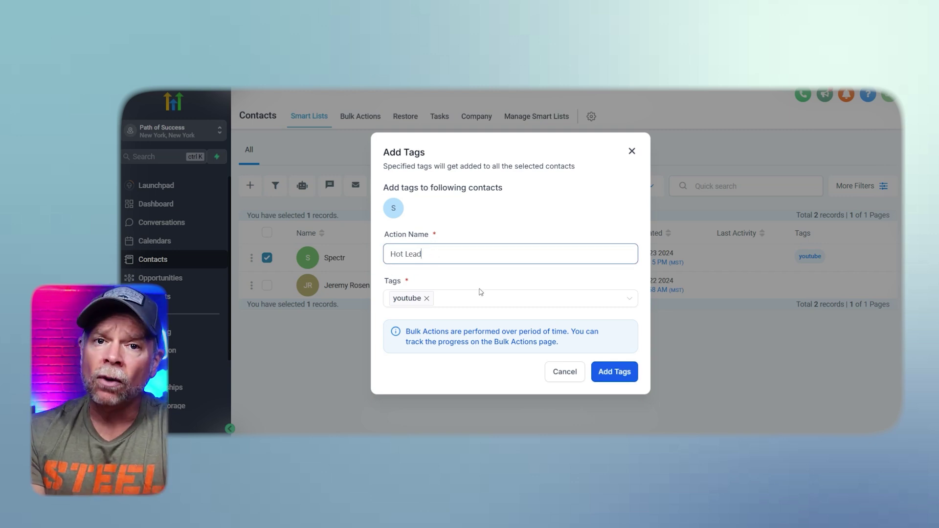
click(598, 379)
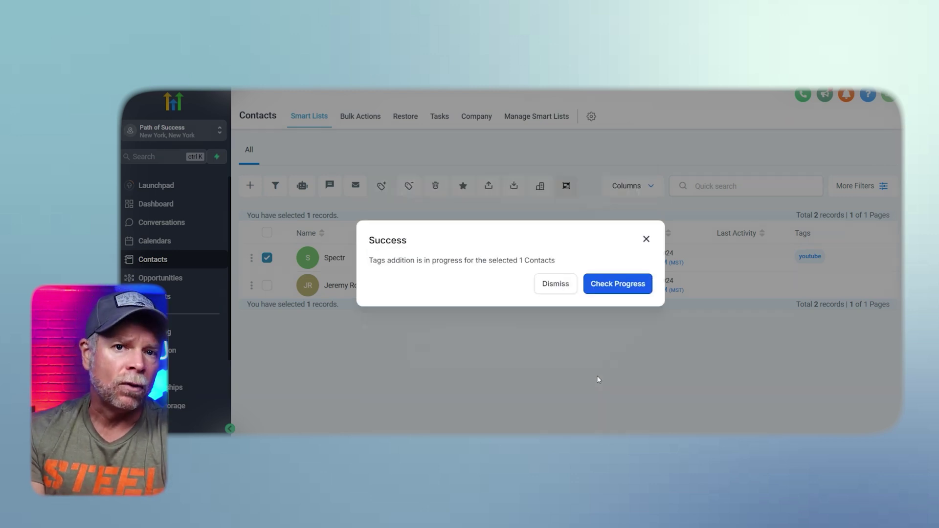
Check progress to see the Hot Lead Bulk Tag Add listed as Complete in Bulk Actions.
click(595, 287)
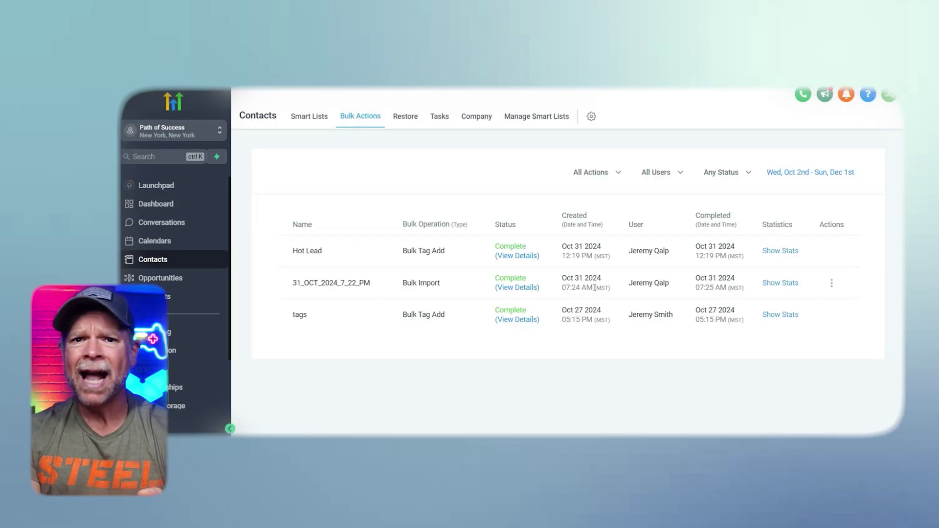